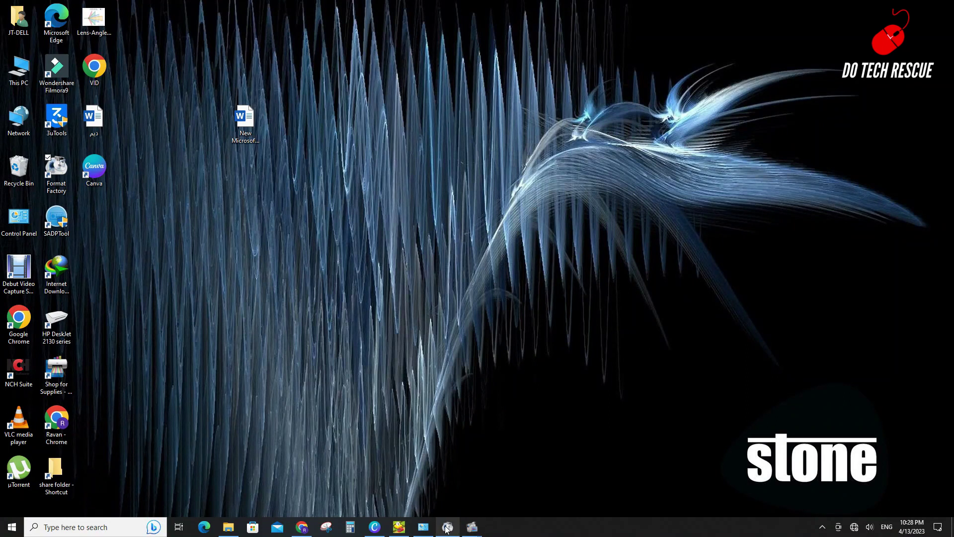
Load the Huawei router login page at 192.168.100.1 in a new Chrome tab
left_click(303, 527)
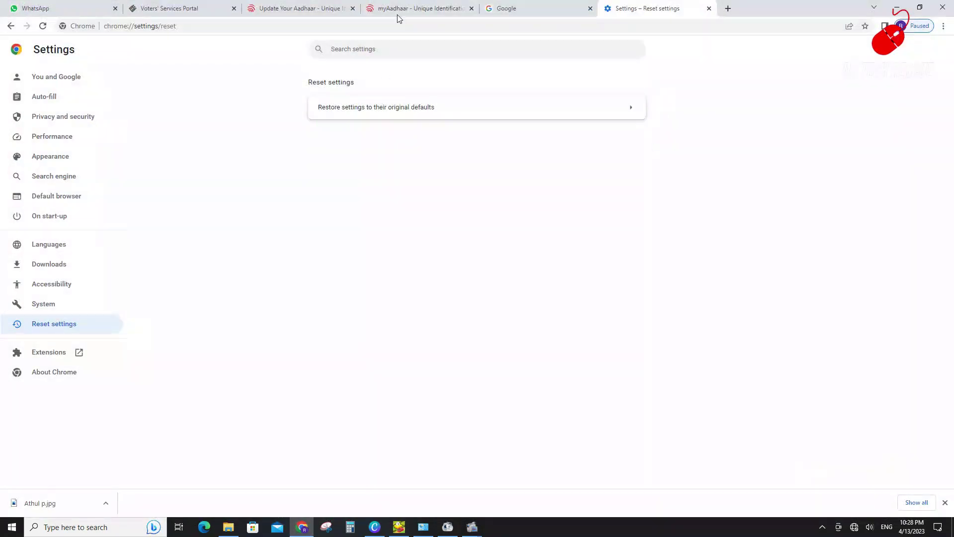
key("ctrl+t")
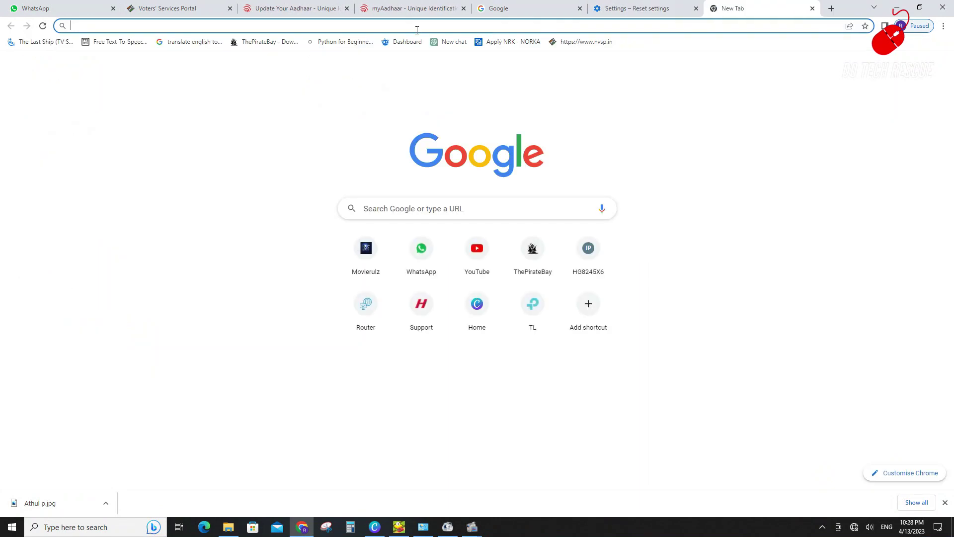
type("192.168")
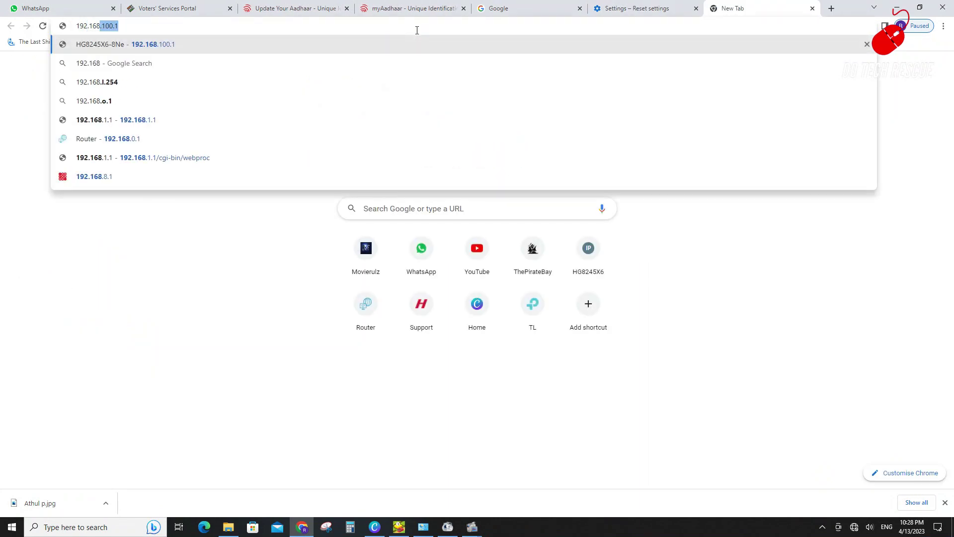
type(".100.1")
key("Return")
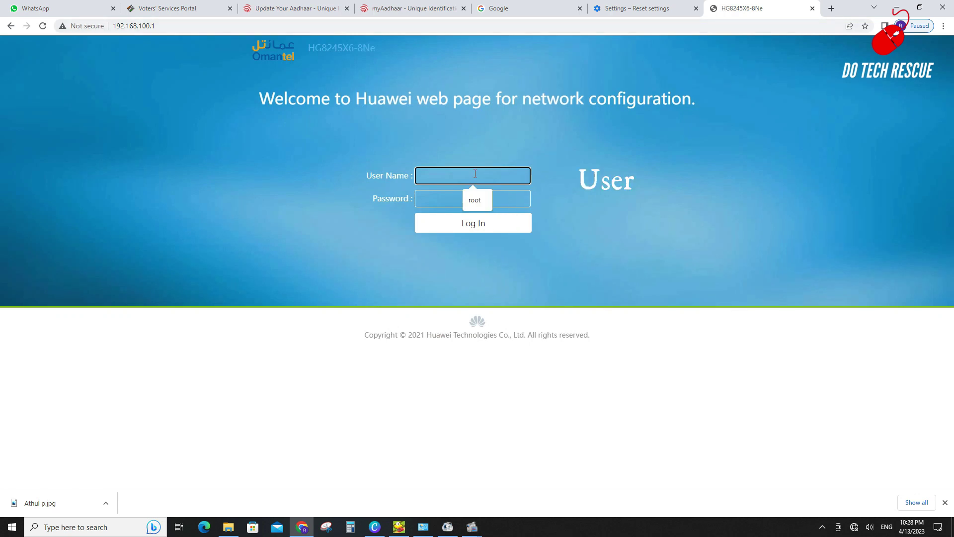
Log in to the Huawei router with the administrator user name and password
type("root")
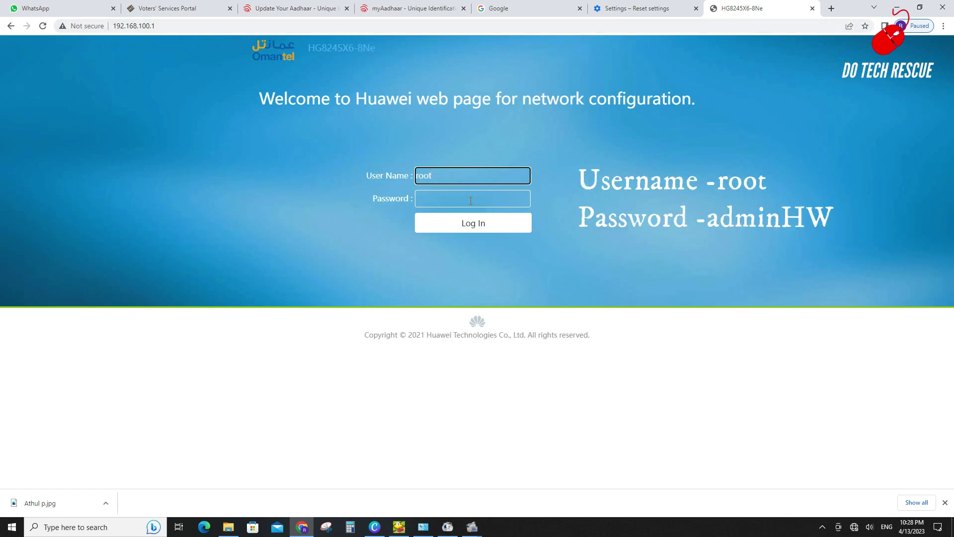
left_click(471, 202)
type("ad")
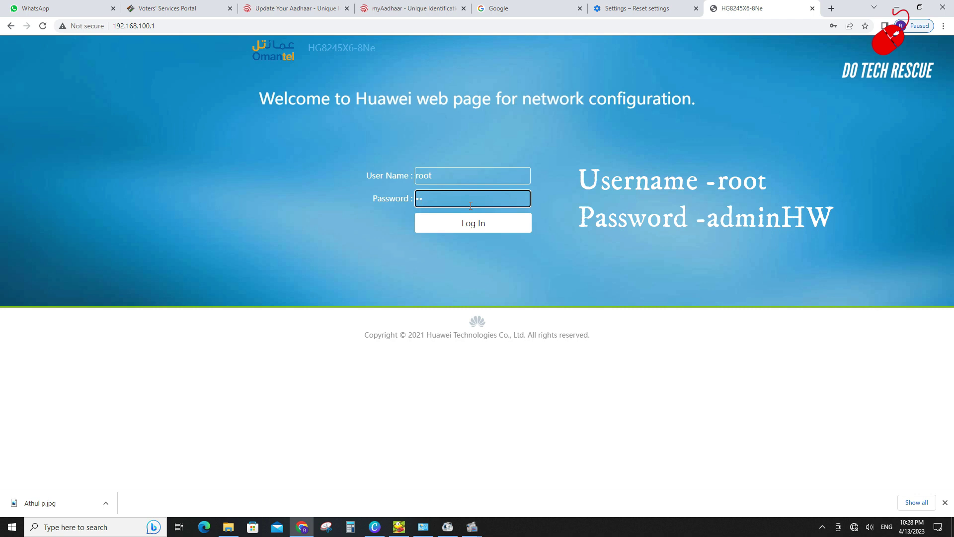
type("min")
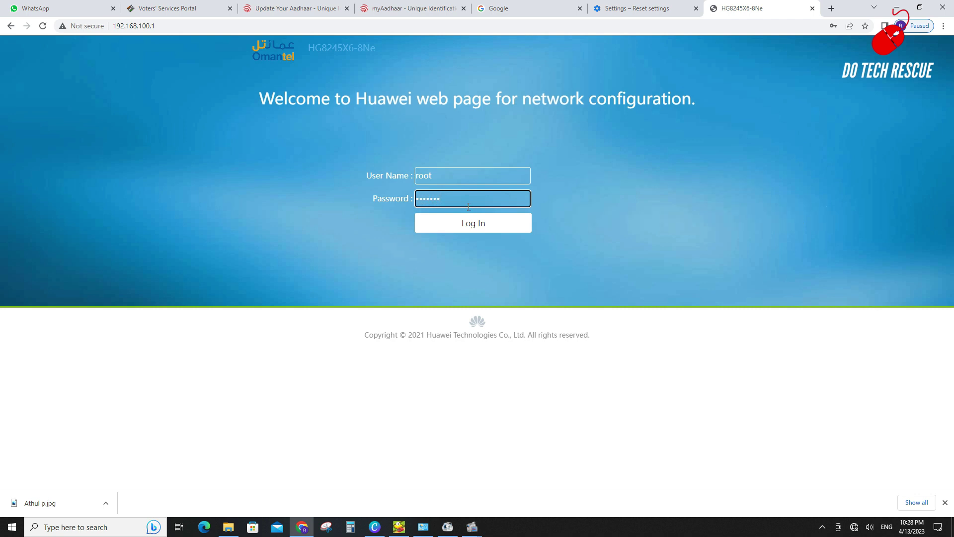
left_click(471, 219)
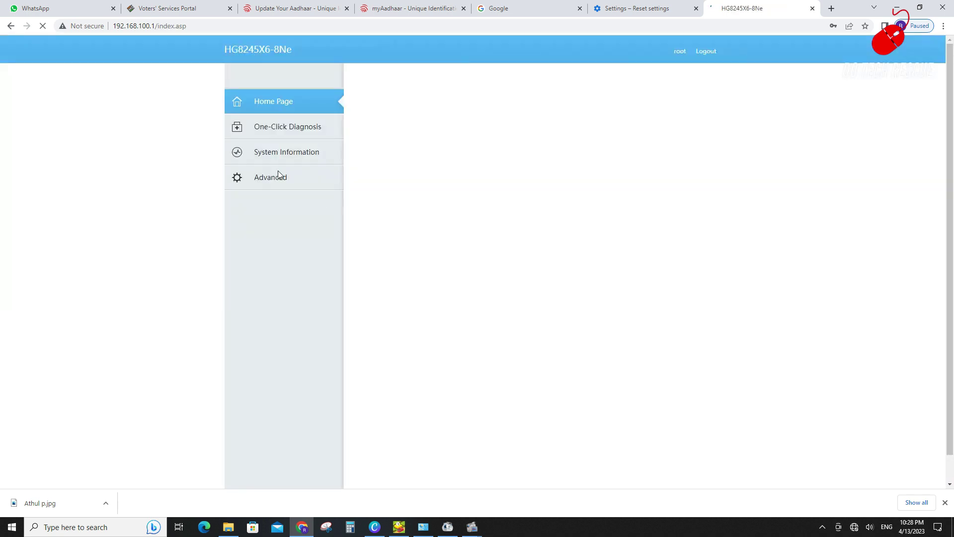
Go to Advanced > WLAN > 2.4G Basic Network and unhide the WPA PreSharedKey
left_click(278, 177)
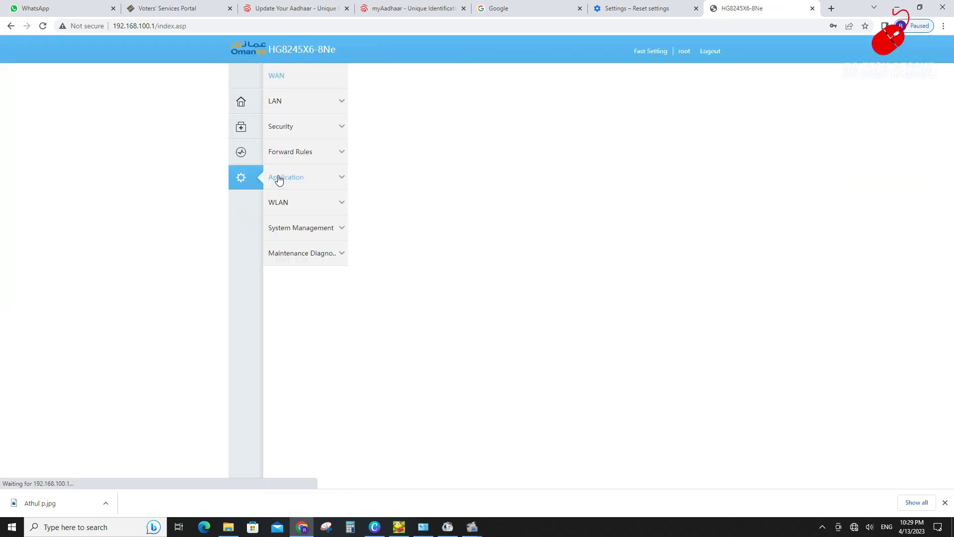
left_click(294, 205)
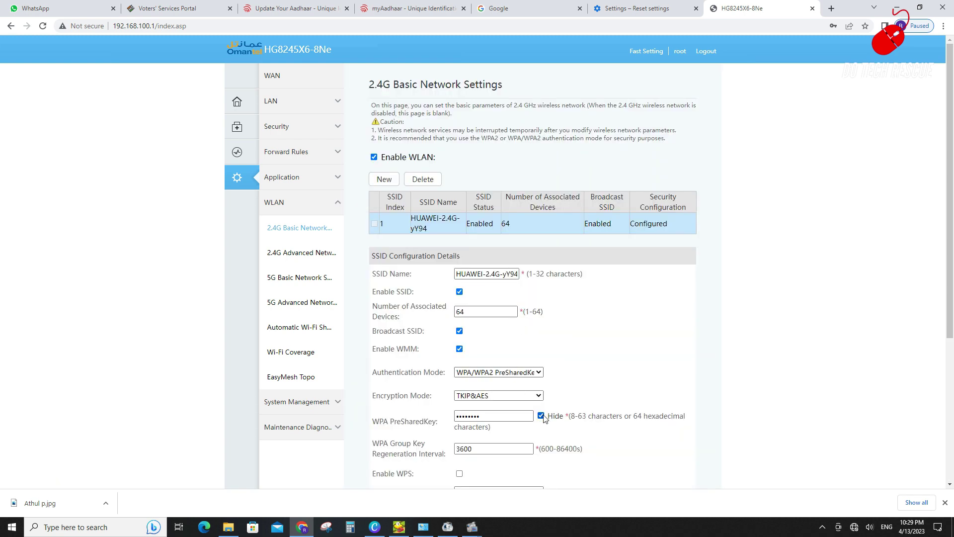
left_click(542, 416)
scroll(497, 358, "down", 2)
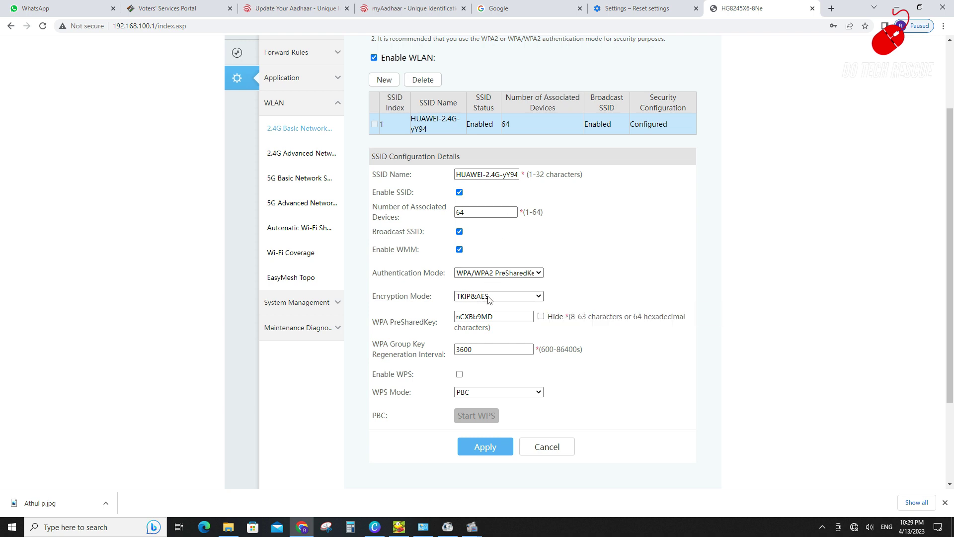
Turn Wi-Fi on, disconnect the 4G network, and allow the PC to be discoverable
left_click(855, 527)
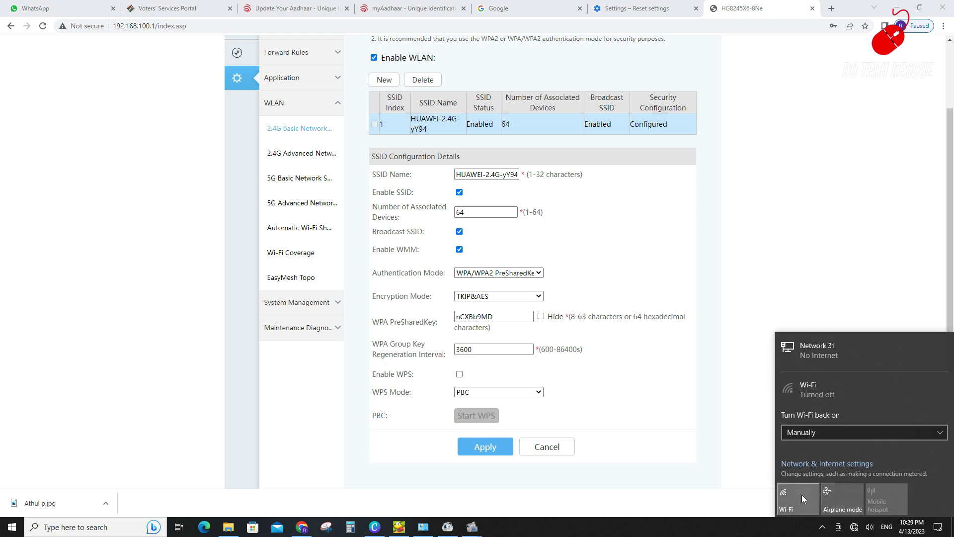
left_click(801, 494)
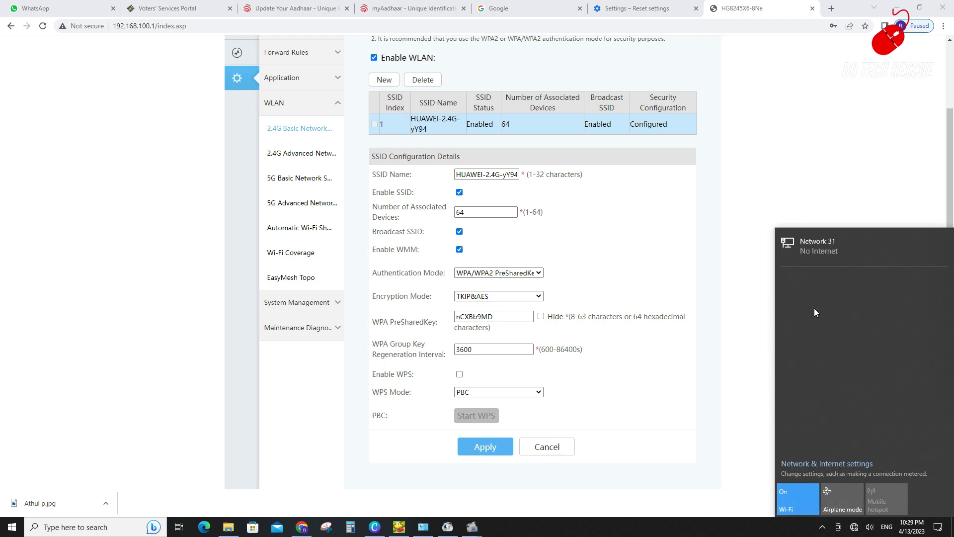
left_click(807, 285)
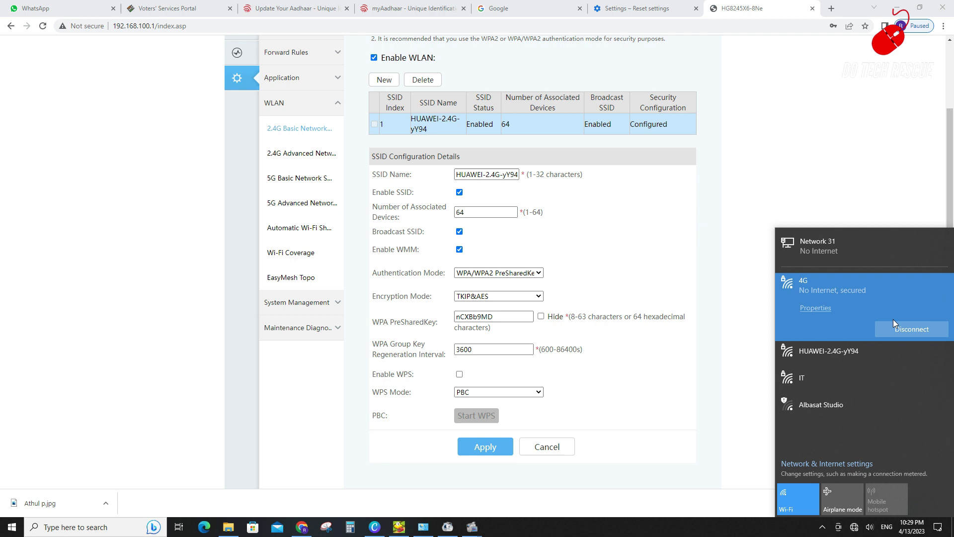
left_click(901, 324)
left_click(854, 527)
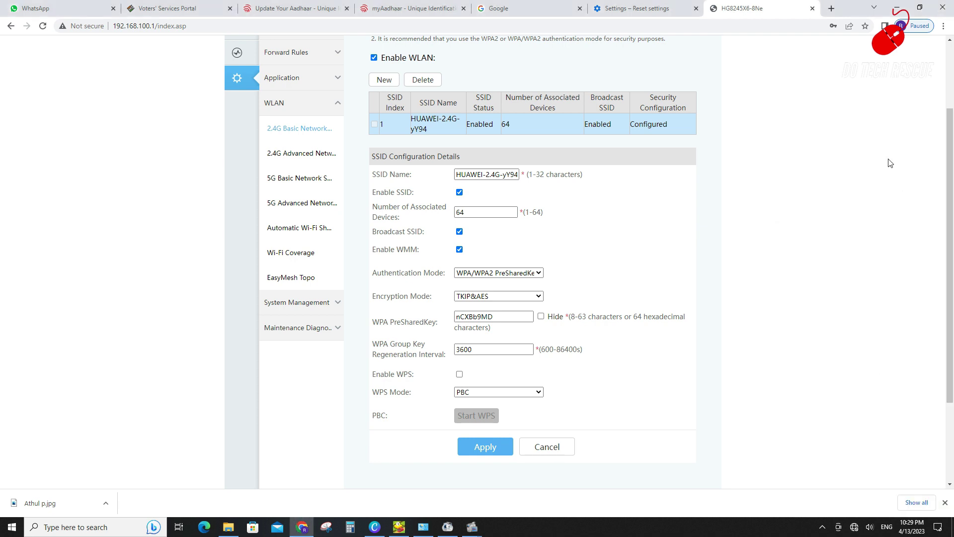
left_click(838, 528)
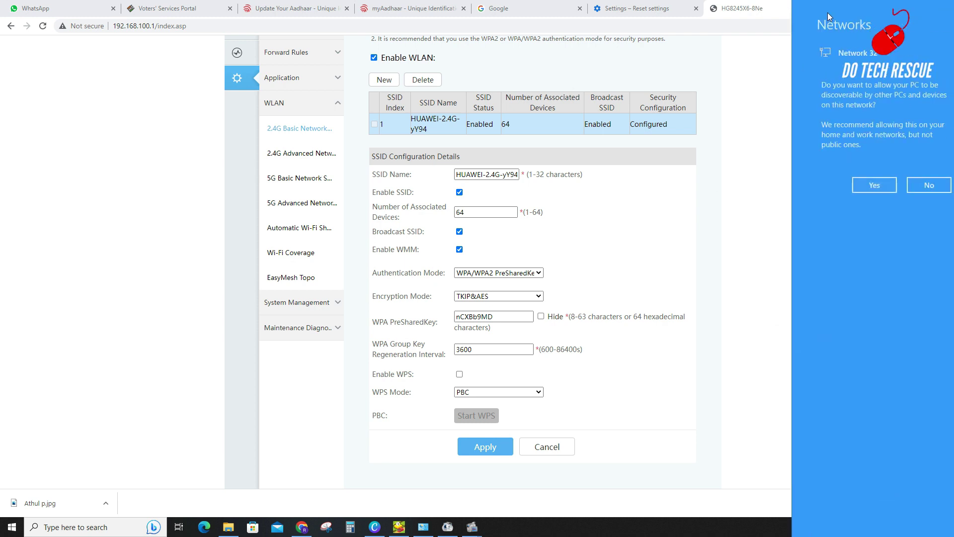
left_click(875, 184)
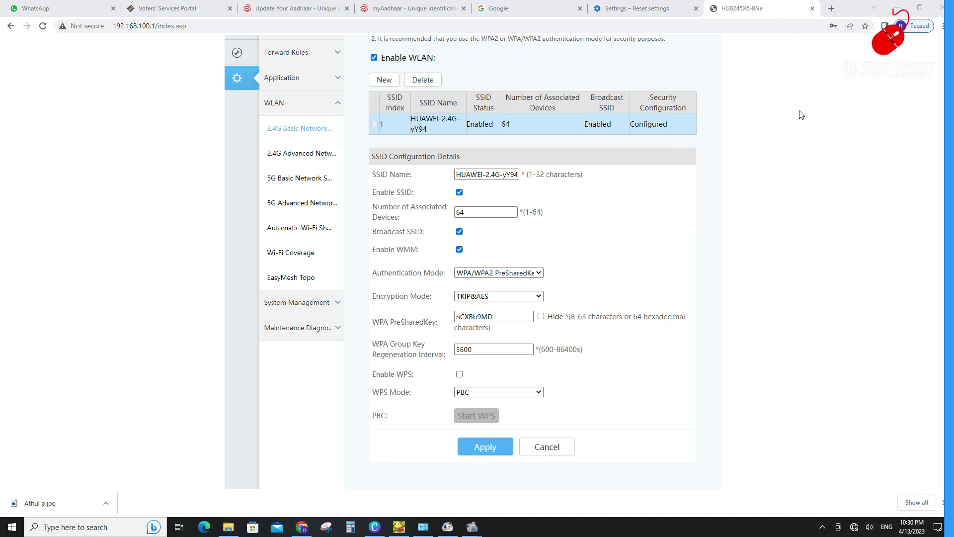
Enter tplinkrepeater.net in a new Chrome tab
left_click(831, 8)
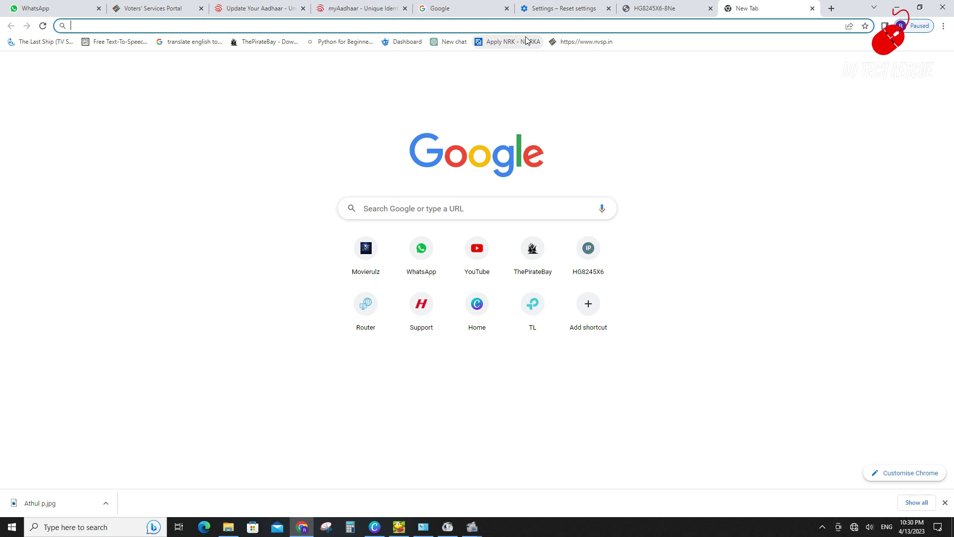
type("tplinkr")
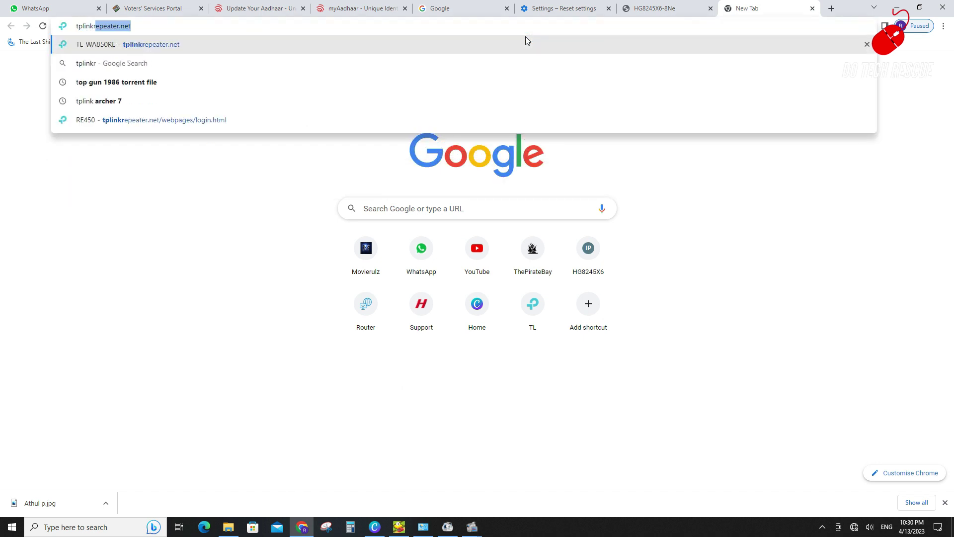
type("epeater.net/webpages/login.html?v=62c60c5d")
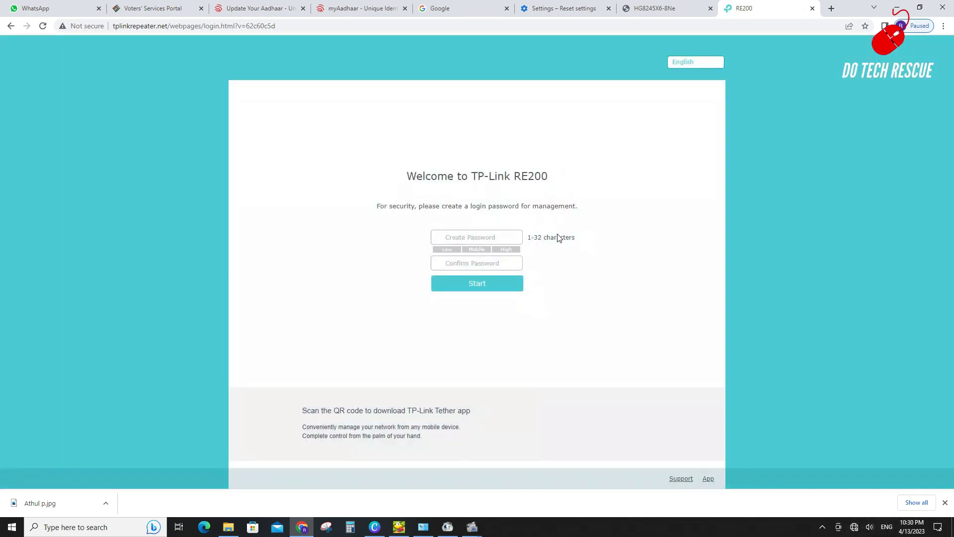
Create and confirm the RE200 login password, start setup, and dismiss the Tether app banner
left_click(490, 234)
type("a")
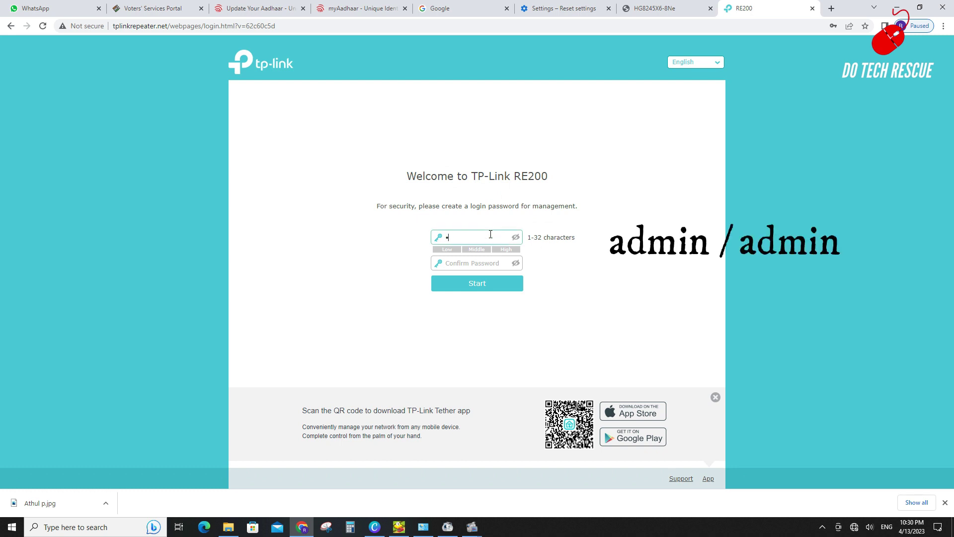
type("dmin")
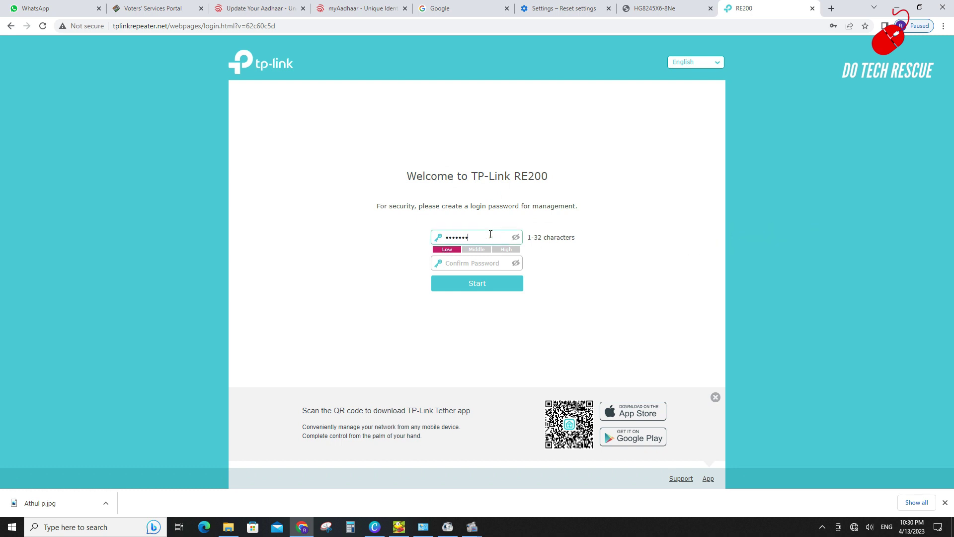
type("3")
key("Tab")
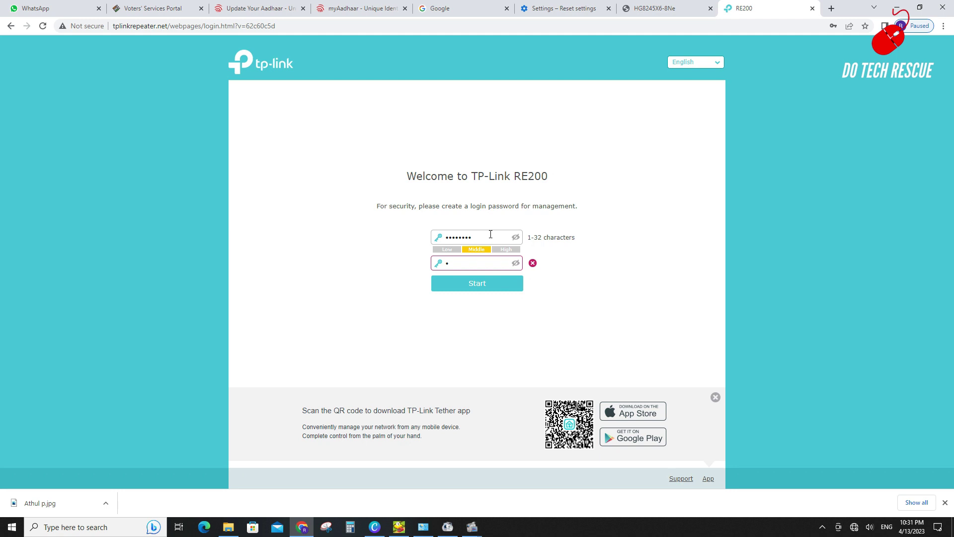
type("admin123")
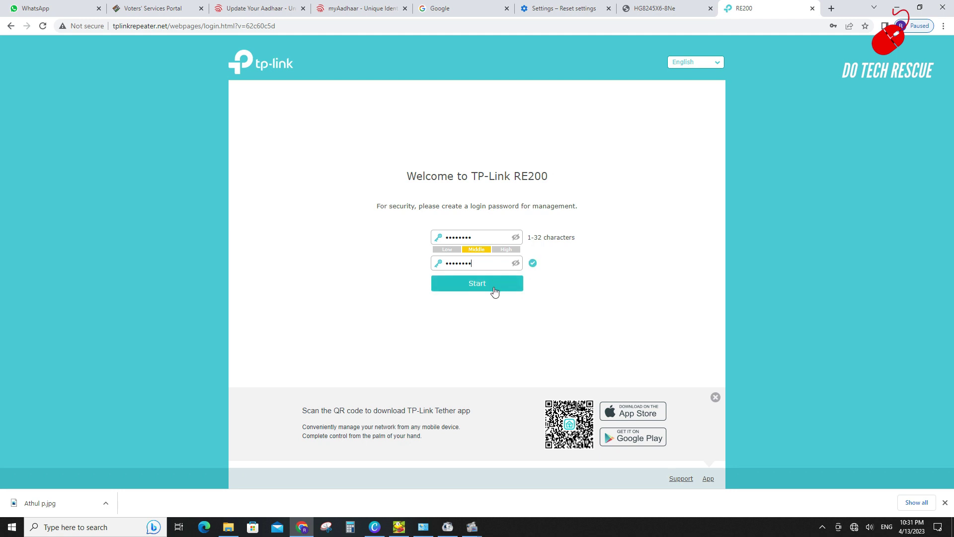
left_click(492, 287)
left_click(715, 399)
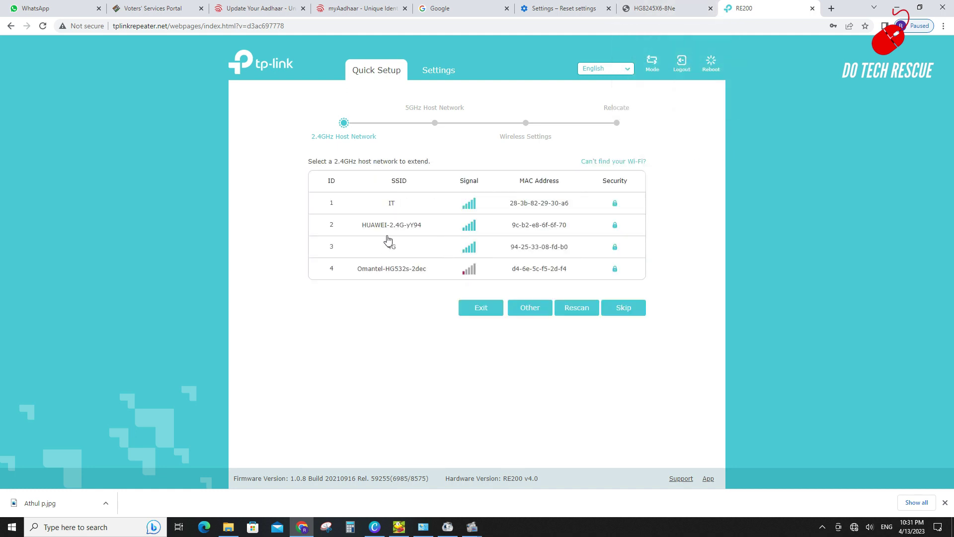
Select HUAWEI-2.4G-yY94 as the 2.4GHz host network to extend
left_click(655, 9)
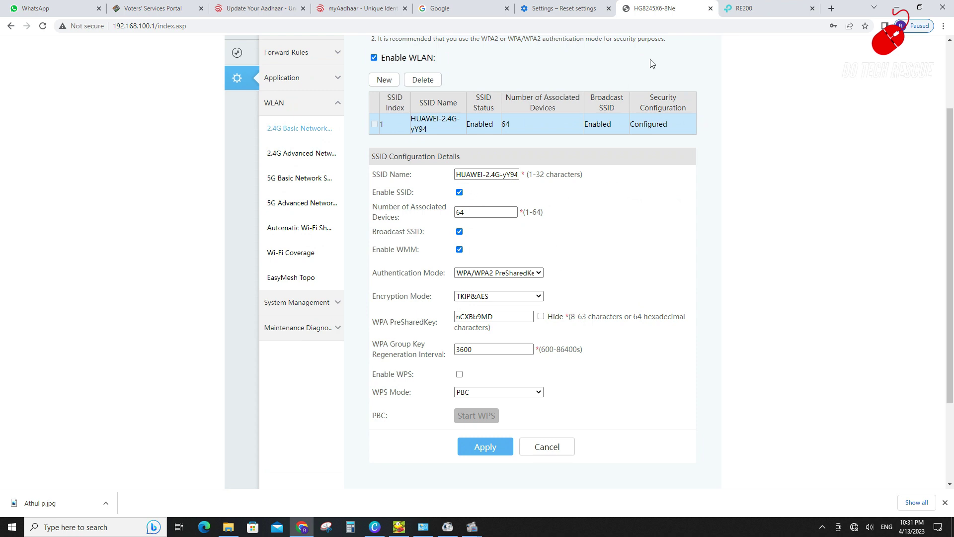
left_click(741, 15)
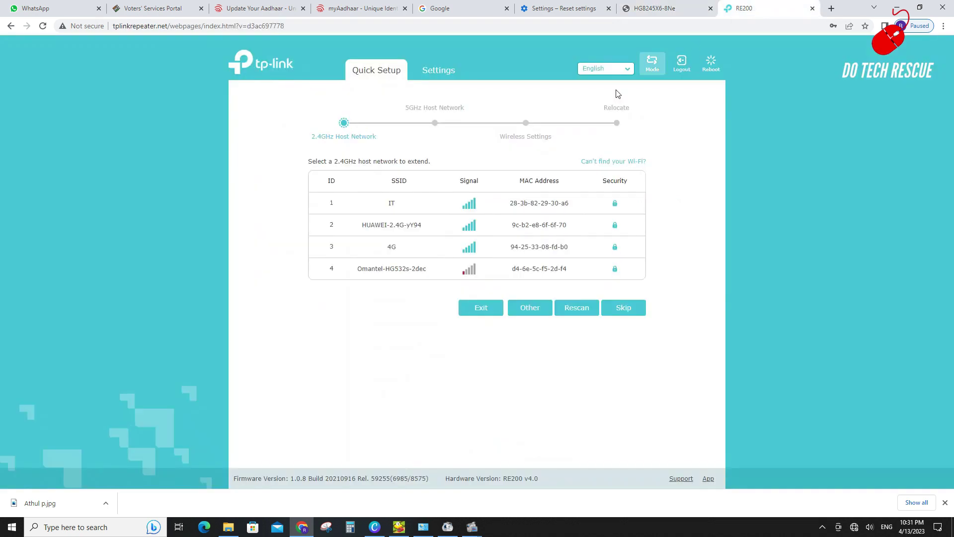
left_click(615, 225)
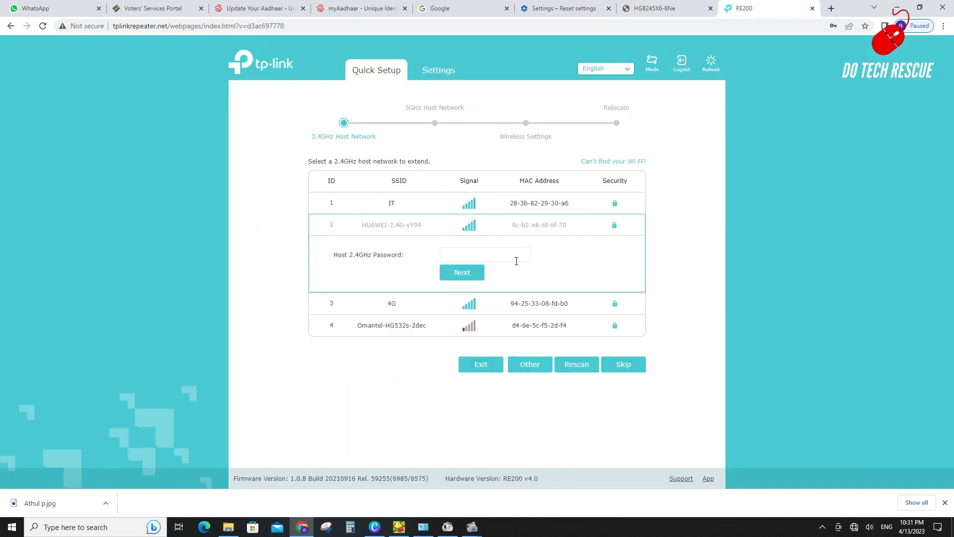
Copy the router's WPA PreSharedKey into Host 2.4GHz Password and continue
left_click(646, 9)
double_click(483, 316)
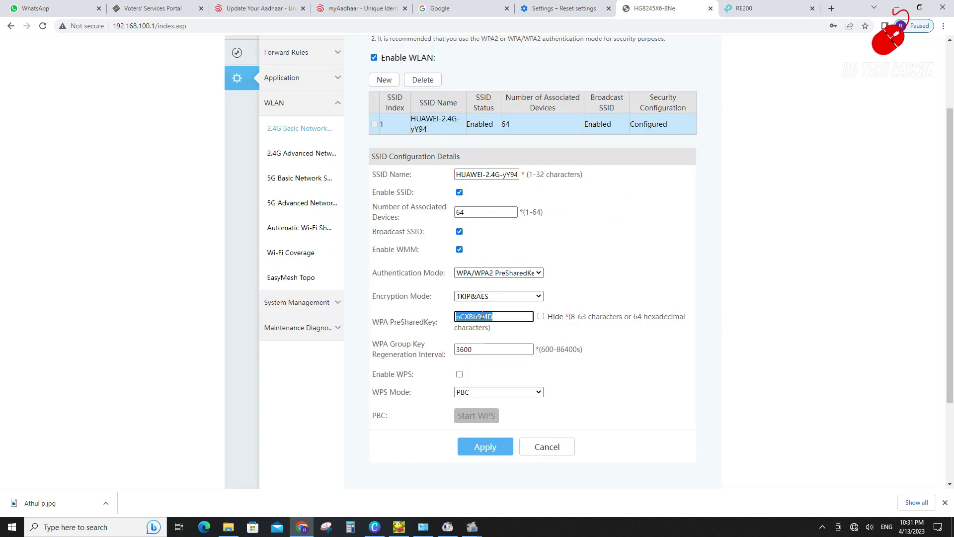
key("ctrl+c")
left_click(746, 9)
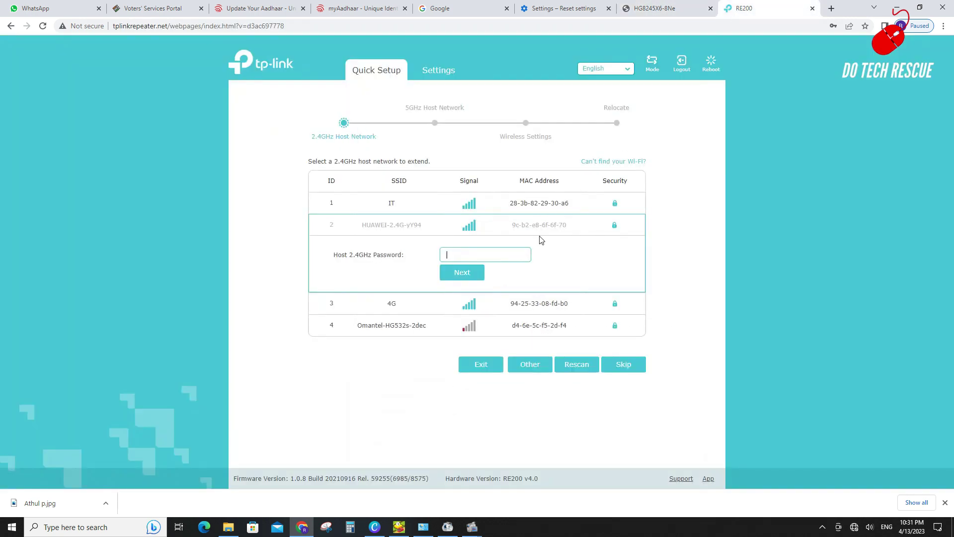
key("ctrl+v")
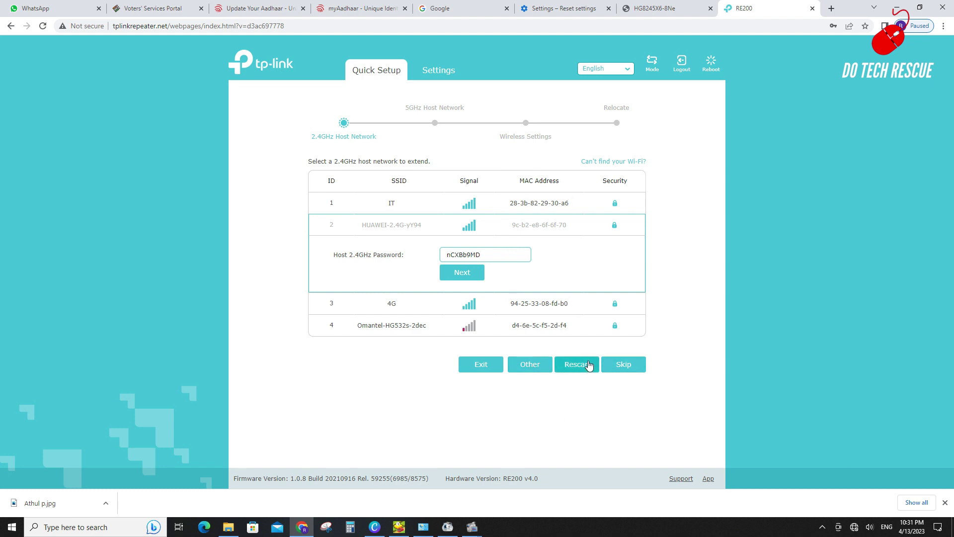
left_click(474, 278)
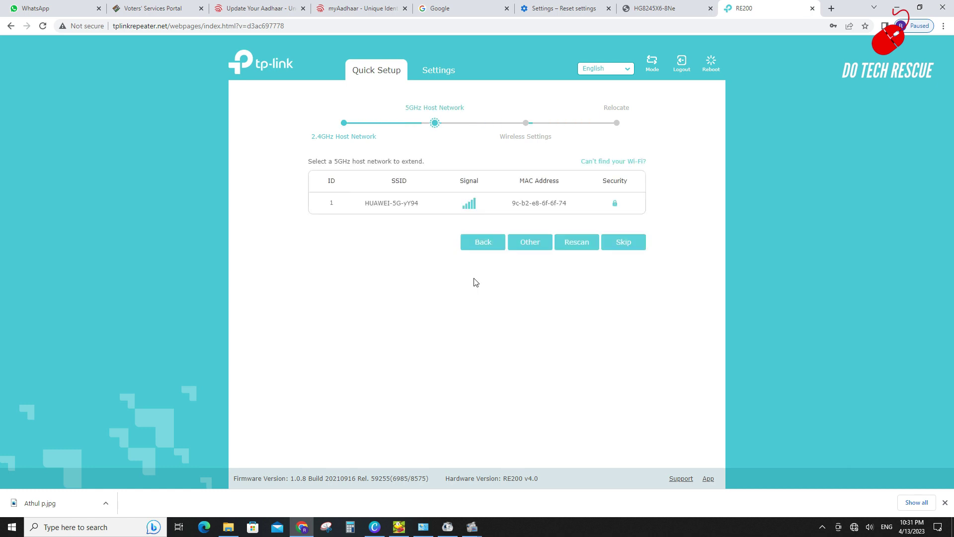
Select HUAWEI-5G-yY94, paste the router's Wi-Fi key as Host 5GHz Password, and submit
left_click(618, 208)
left_click(452, 234)
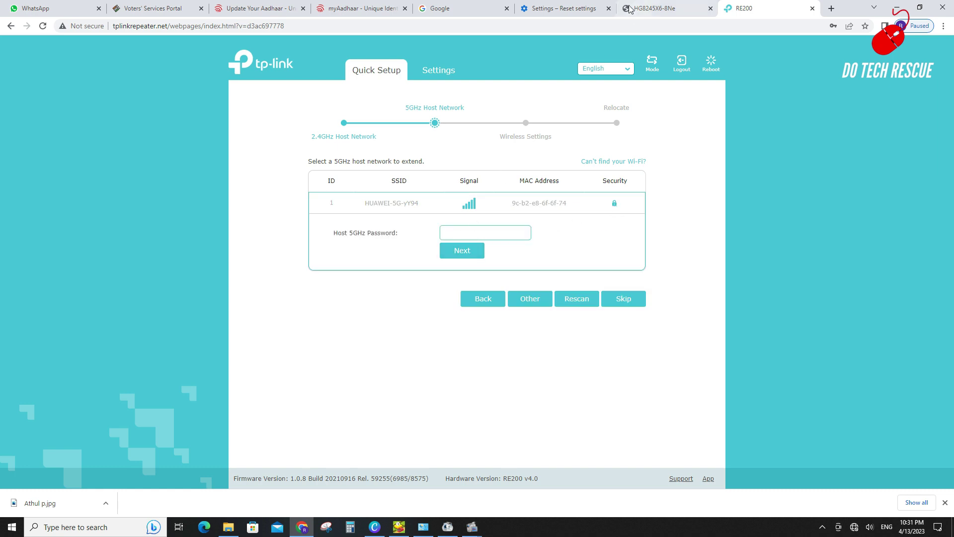
left_click(646, 9)
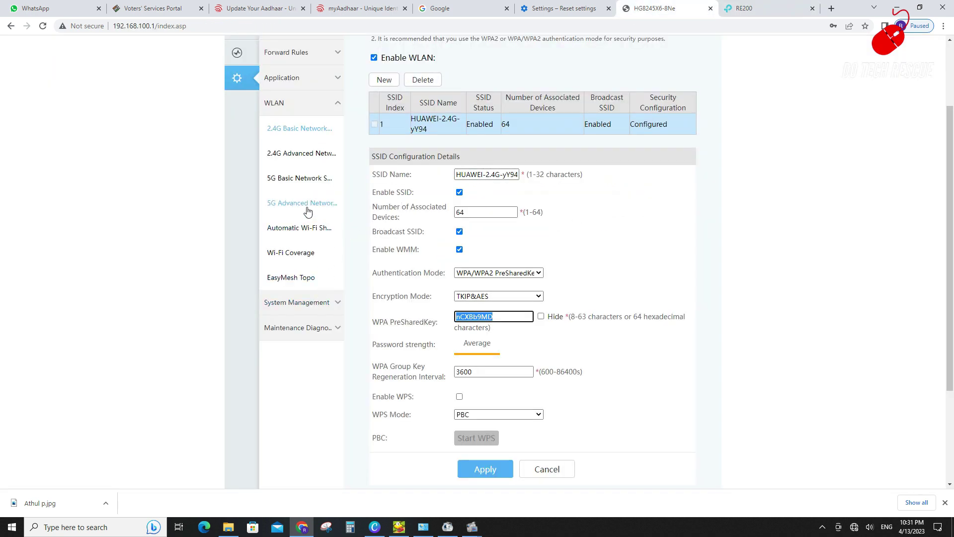
left_click(303, 183)
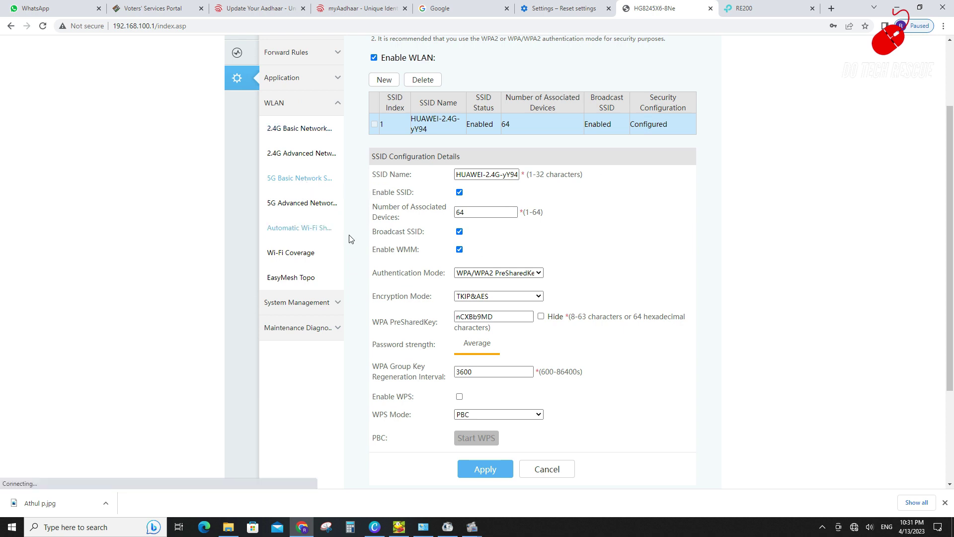
left_click(758, 12)
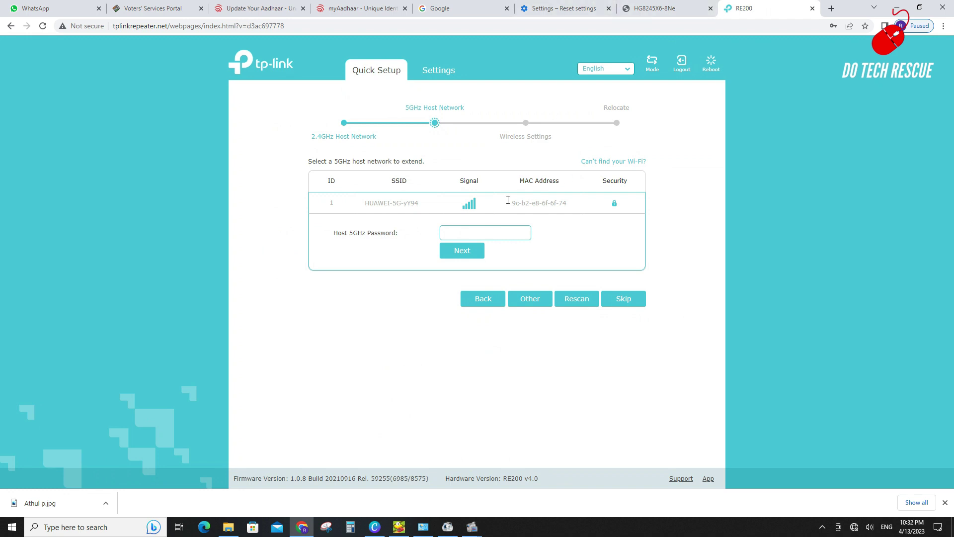
key("ctrl+v")
left_click(461, 254)
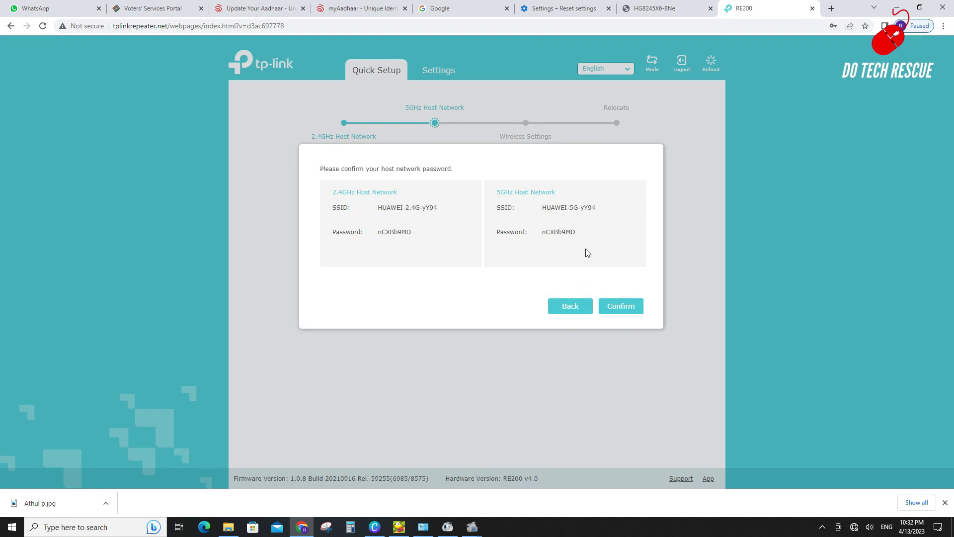
Confirm both hosts and apply the suggested names HUAWEI-2.4G-yY94_EXT and HUAWEI-5G-yY94_EXT
left_click(612, 308)
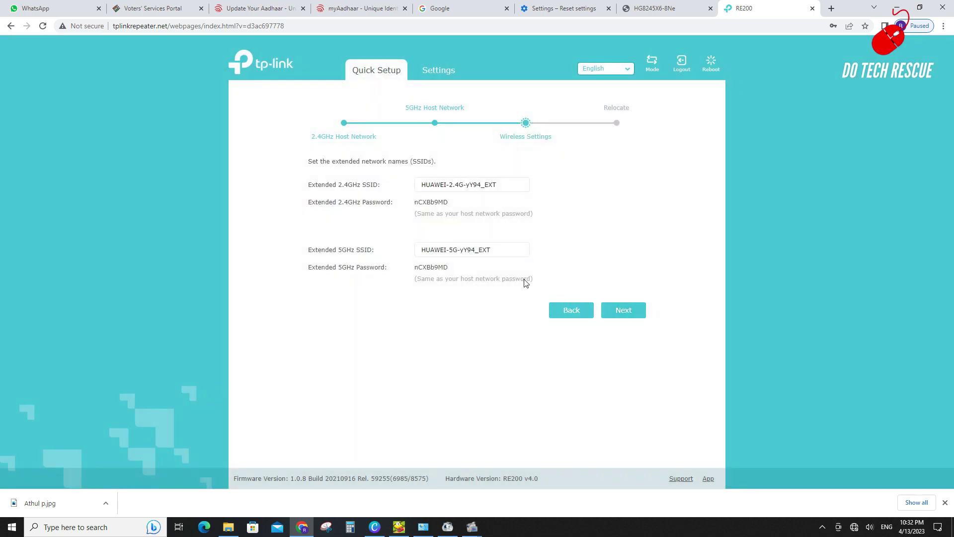
left_click(506, 186)
left_click_drag(505, 185, 418, 183)
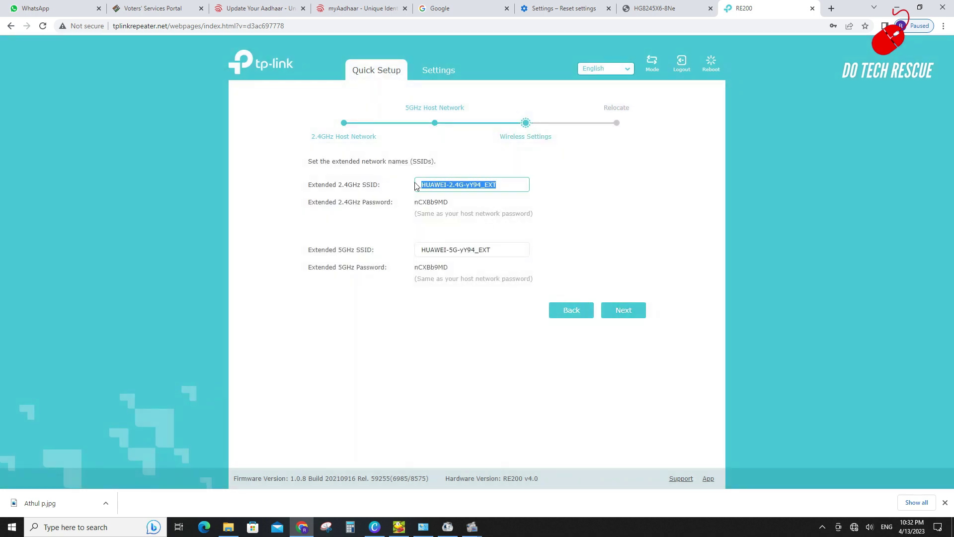
left_click(511, 186)
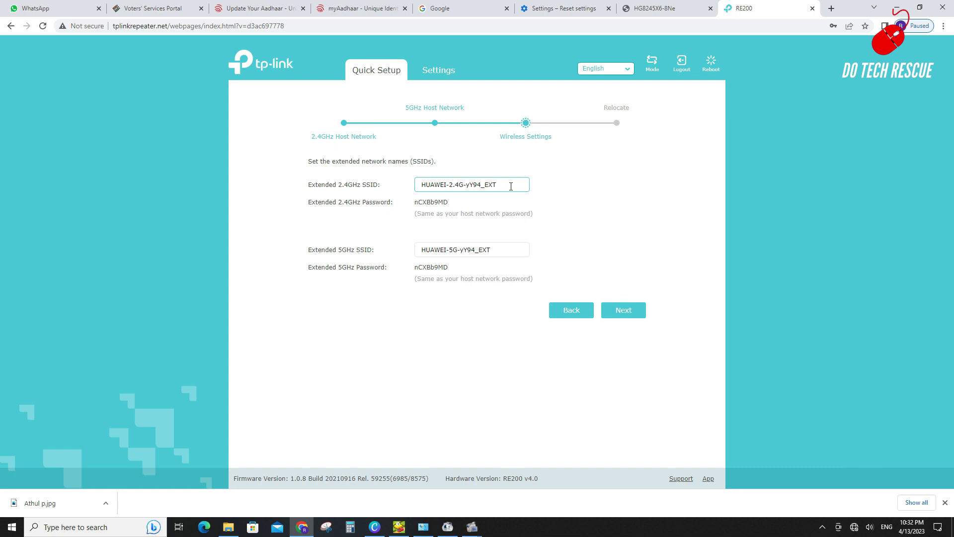
left_click(628, 317)
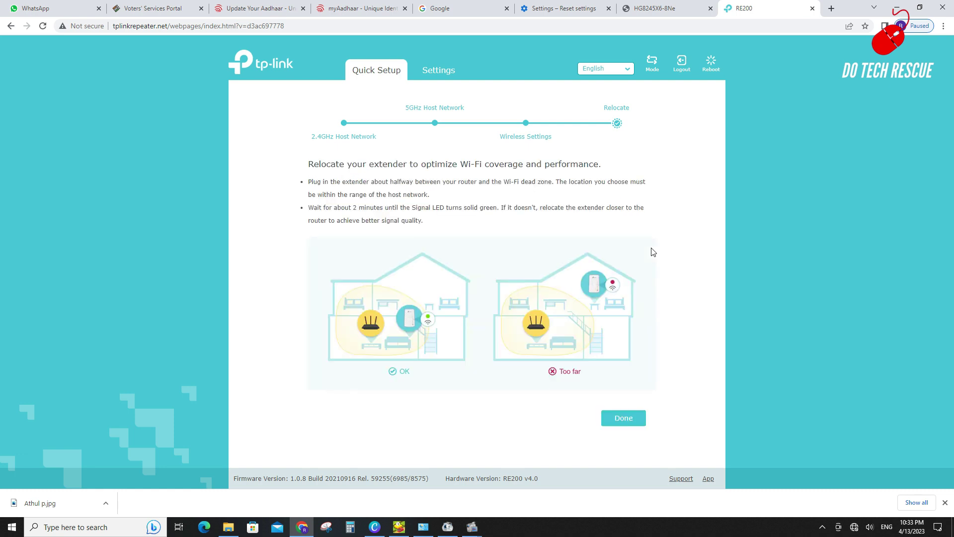
Finish the Relocate step to display the HUAWEI-2.4G-yY94_EXT and HUAWEI-5G-yY94_EXT details
left_click(628, 422)
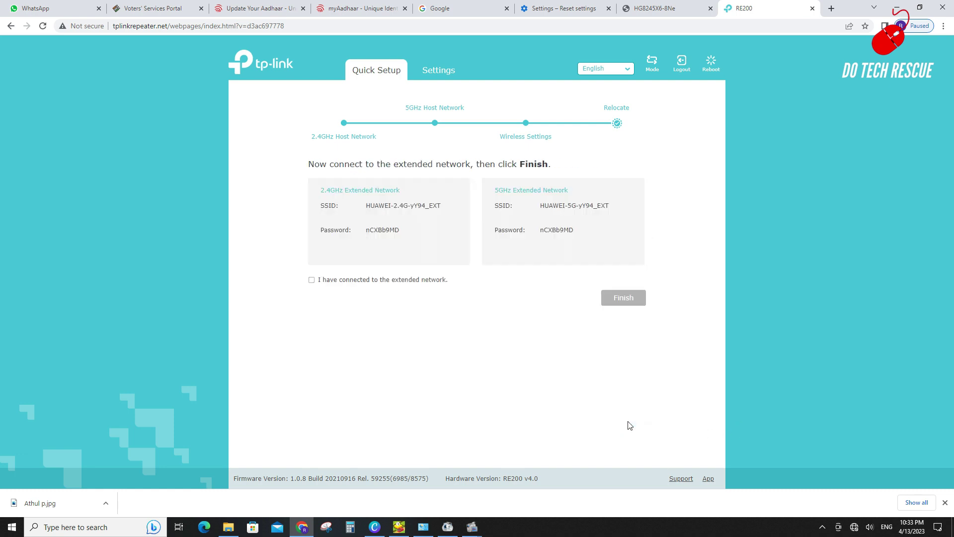